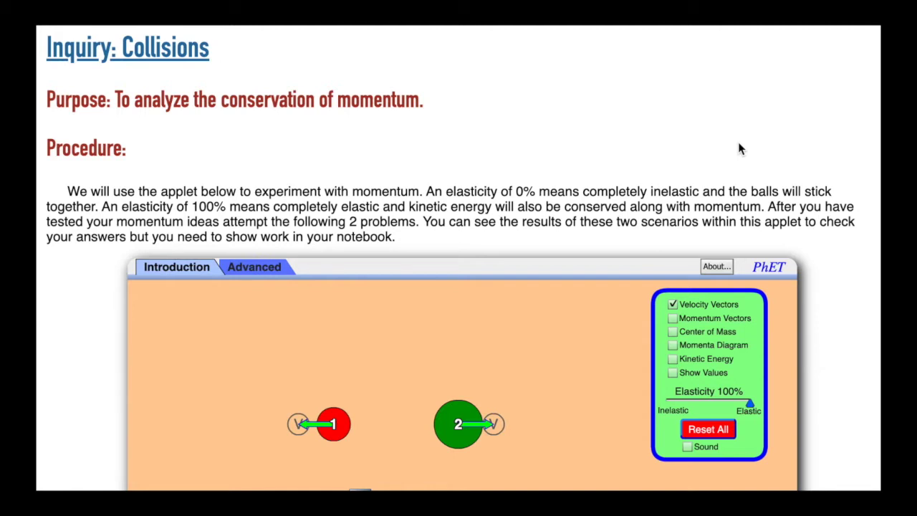
Reload the Inquiry: Collisions lab page.
mouse_move(150, 26)
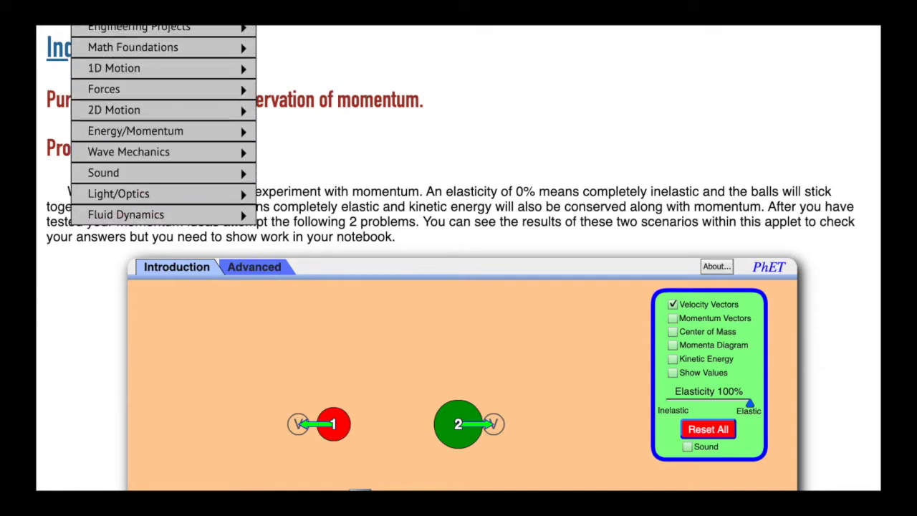
mouse_move(200, 132)
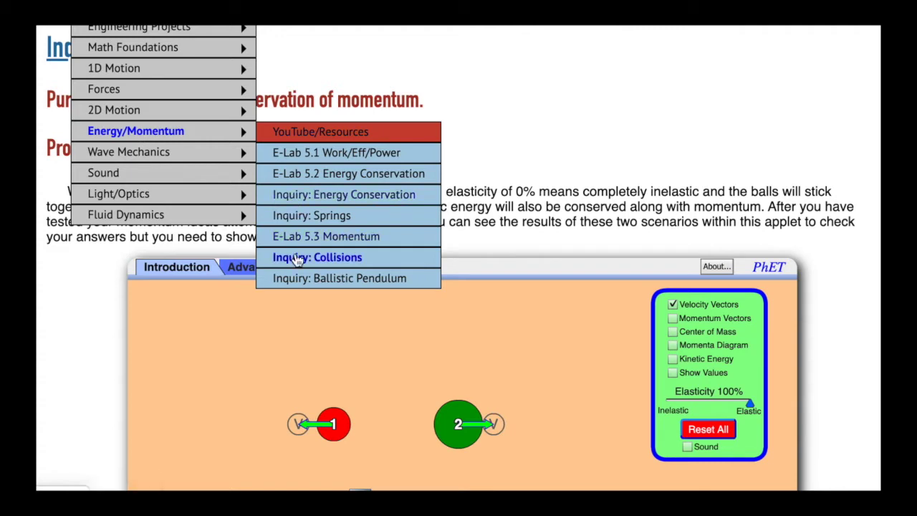
left_click(298, 261)
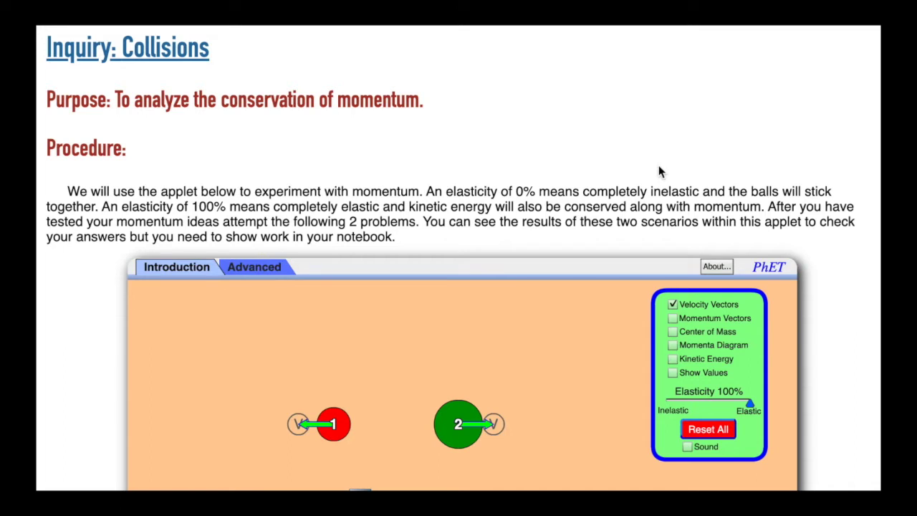
Scroll through the inquiry questions and settle with the applet and mass table fully visible.
scroll(660, 170, "down", 5)
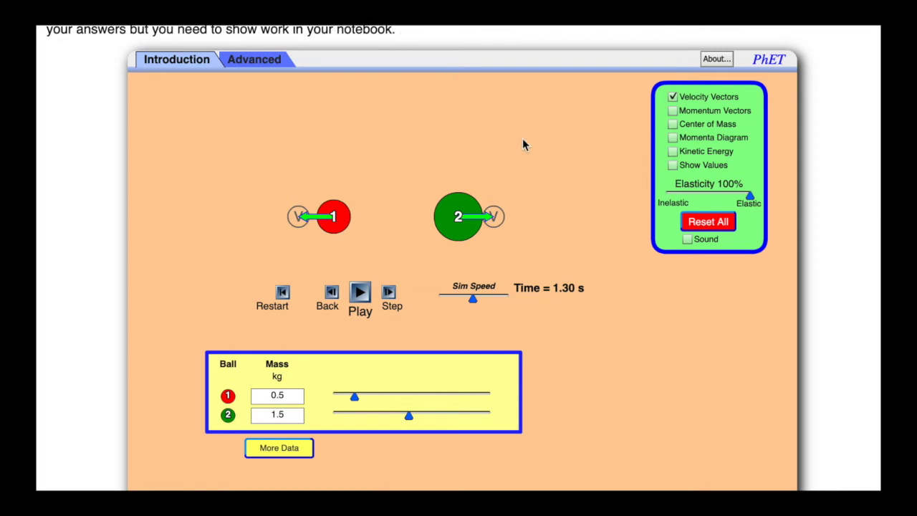
scroll(523, 144, "up", 2)
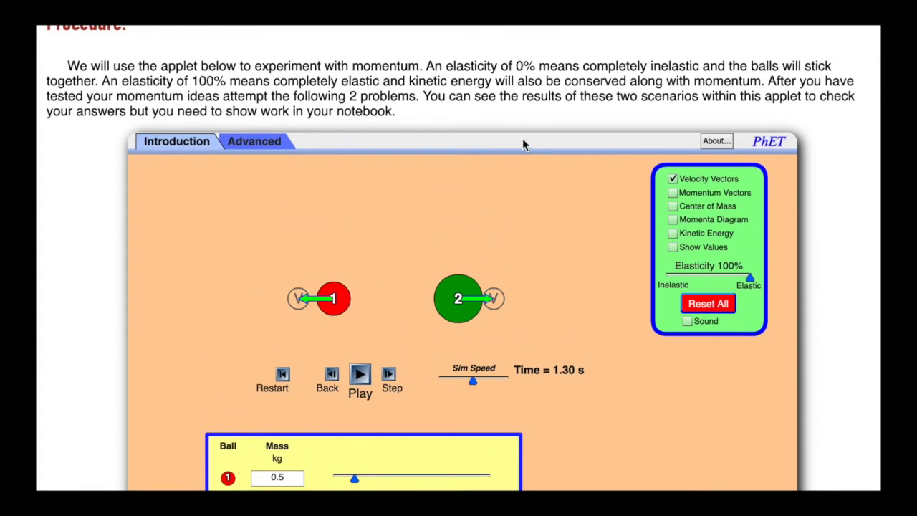
scroll(523, 144, "up", 1)
scroll(522, 143, "down", 1)
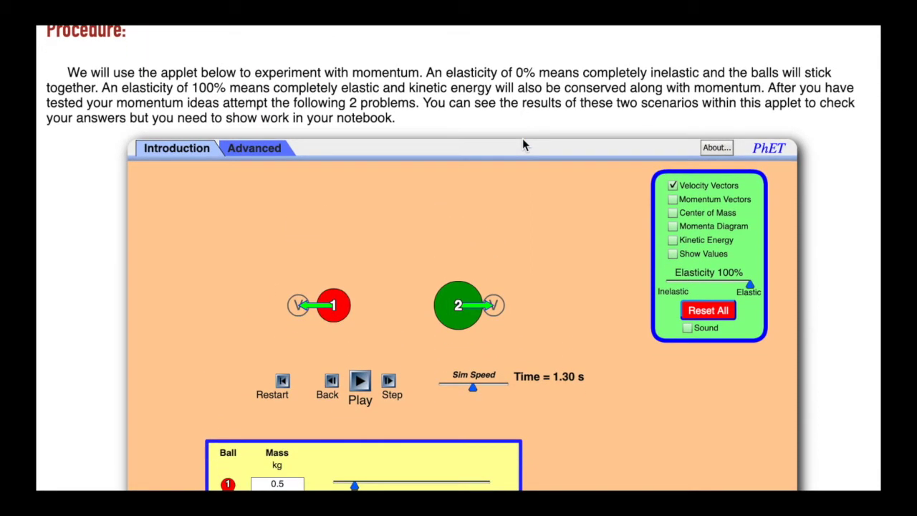
scroll(523, 144, "down", 10)
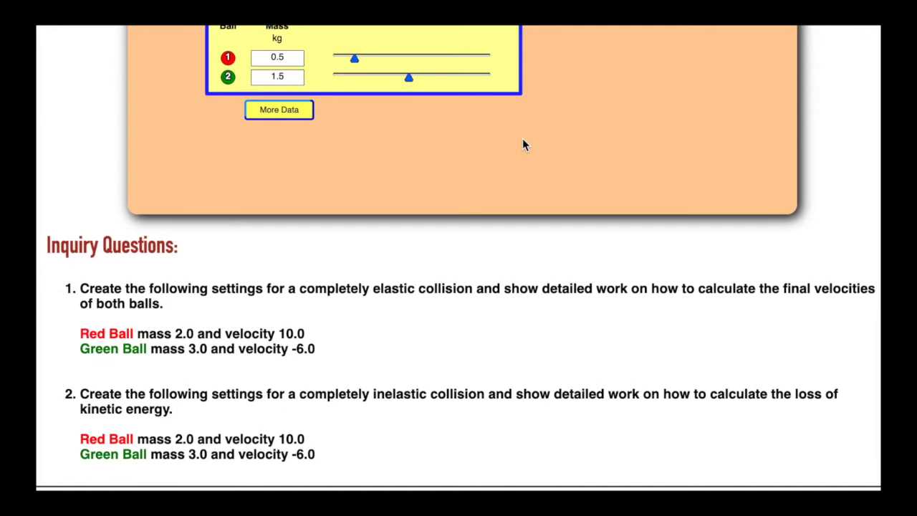
scroll(523, 143, "up", 7)
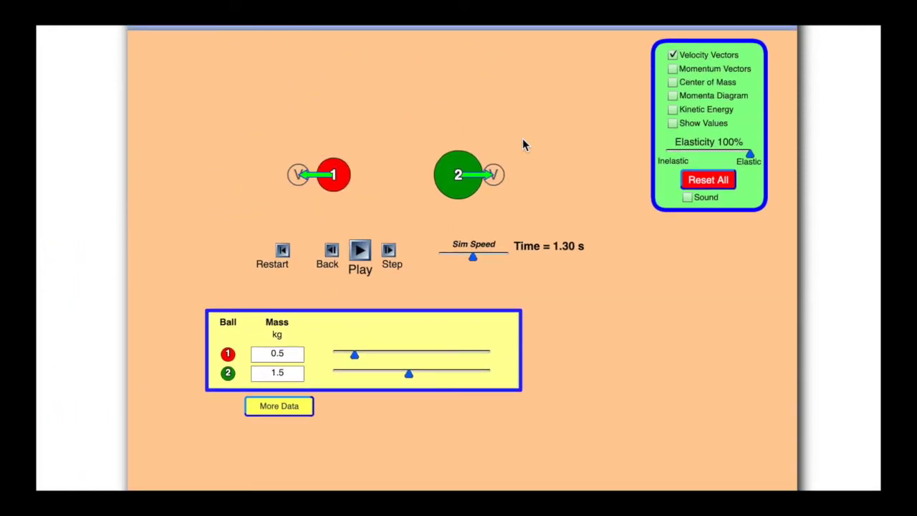
scroll(523, 143, "up", 2)
scroll(522, 143, "down", 1)
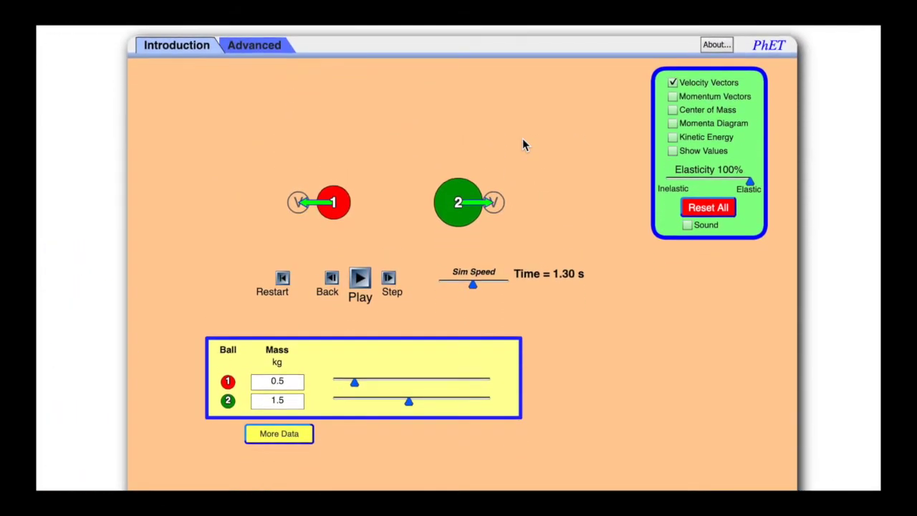
scroll(523, 144, "down", 1)
scroll(523, 145, "up", 2)
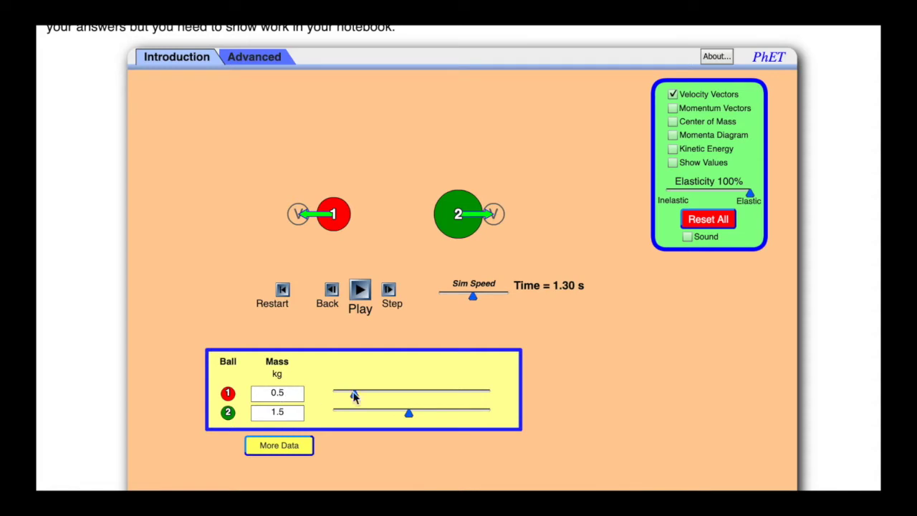
Set ball 1 to 0.40 kg moving right at 1.04 m/s, with More Data shown.
mouse_move(355, 398)
left_mouse_down()
mouse_move(468, 400)
mouse_move(349, 387)
left_mouse_up()
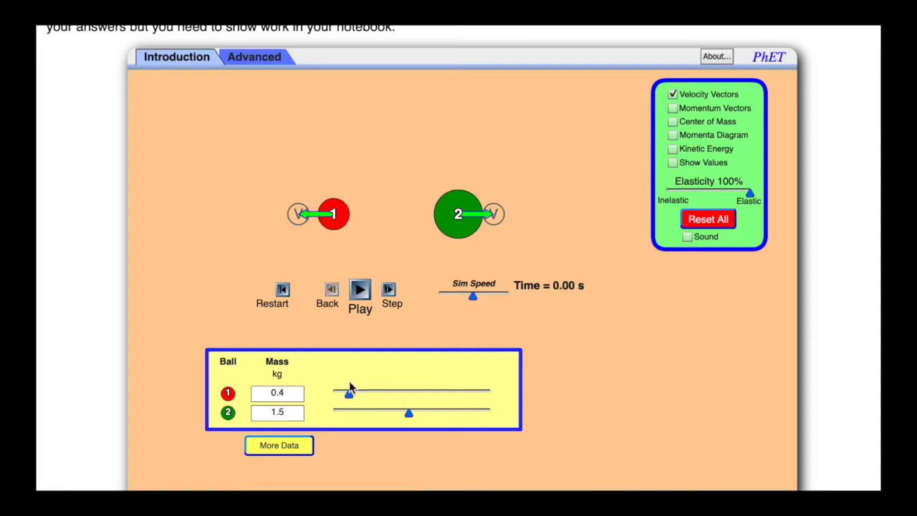
left_click(278, 445)
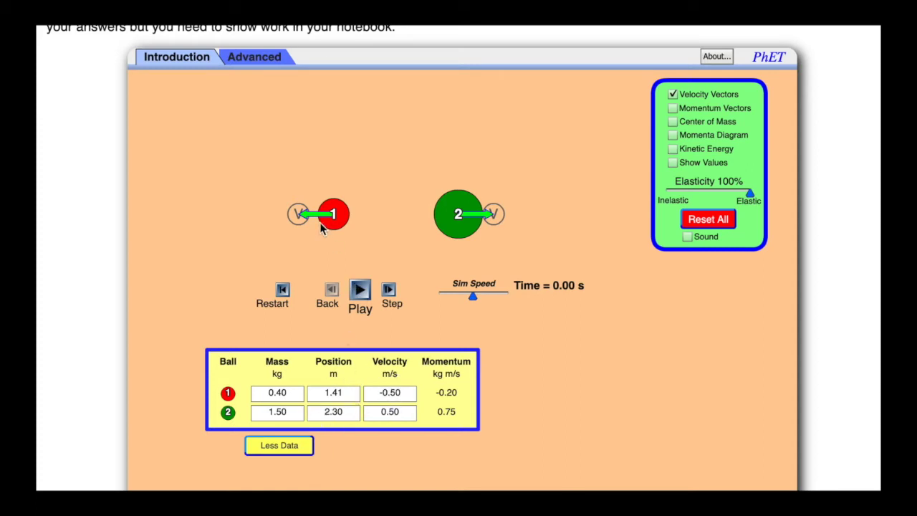
left_click_drag(299, 217, 404, 218)
Slightly reduce ball 2's velocity to 0.44 m/s and set its mass to 1 kg.
left_click_drag(494, 219, 488, 216)
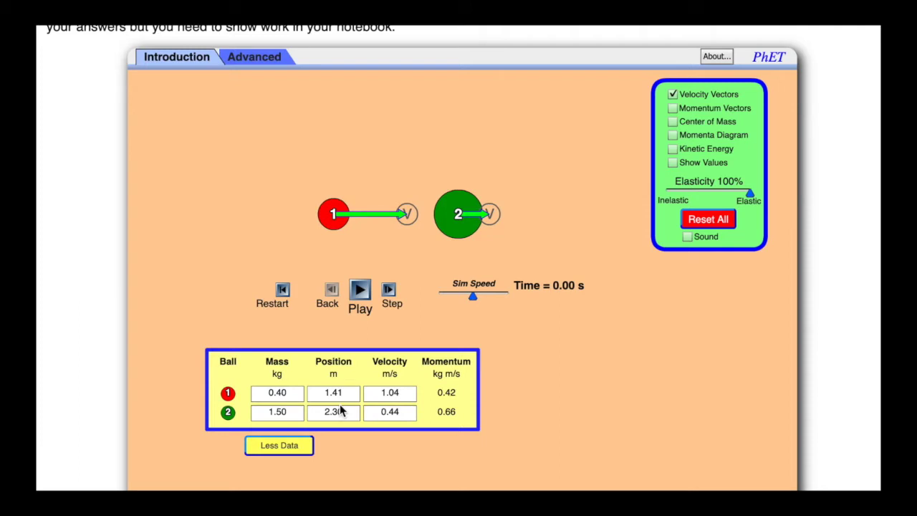
left_click_drag(296, 413, 263, 411)
type("1")
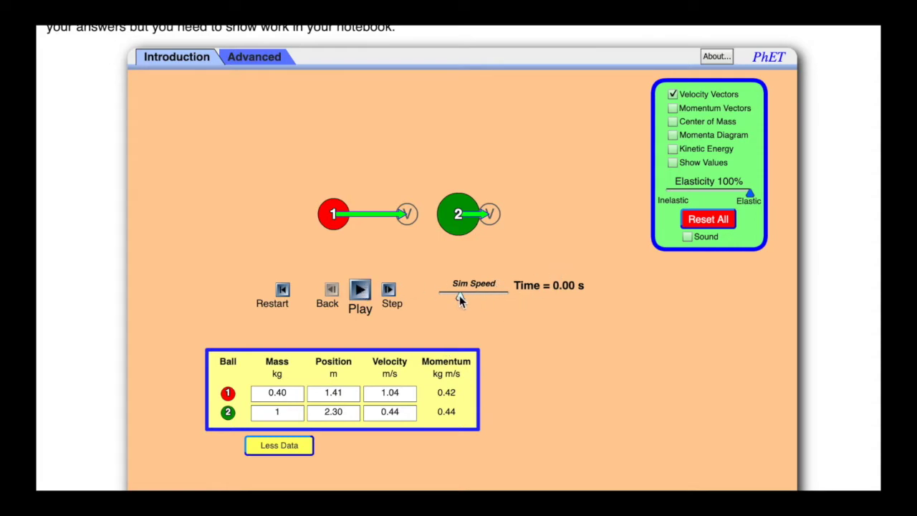
Run the elastic collision, pause with balls at 0.18 and 0.78 m/s, then restart.
left_click(361, 291)
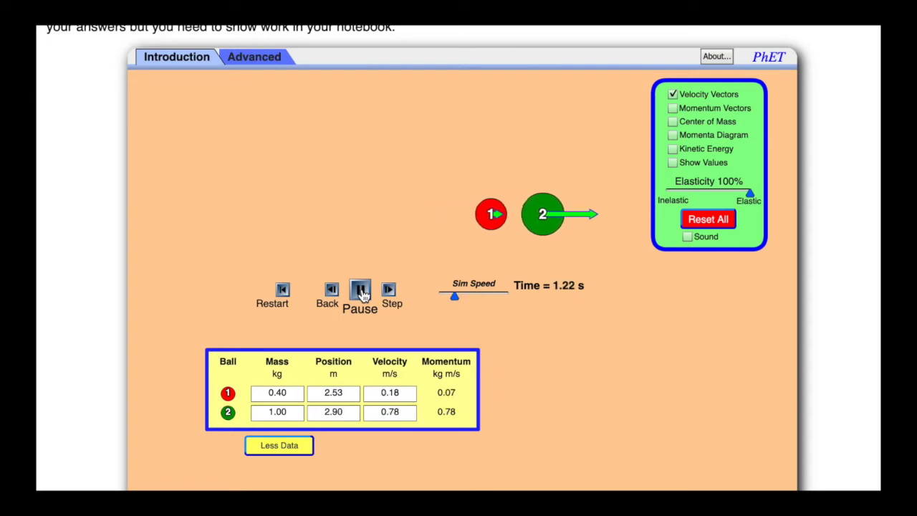
left_click(361, 291)
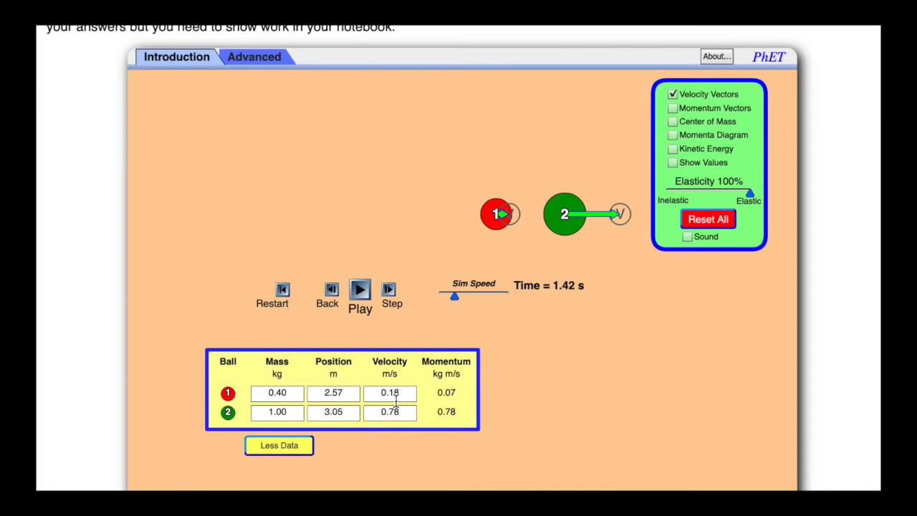
left_click(284, 289)
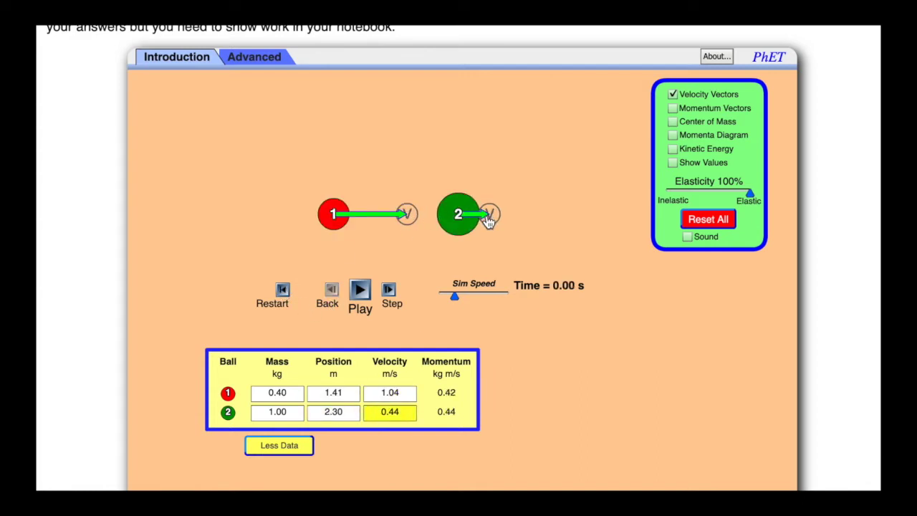
Set ball 2's position to 3 and its velocity to -0.47 m/s toward ball 1.
double_click(347, 410)
type("4")
key("Return")
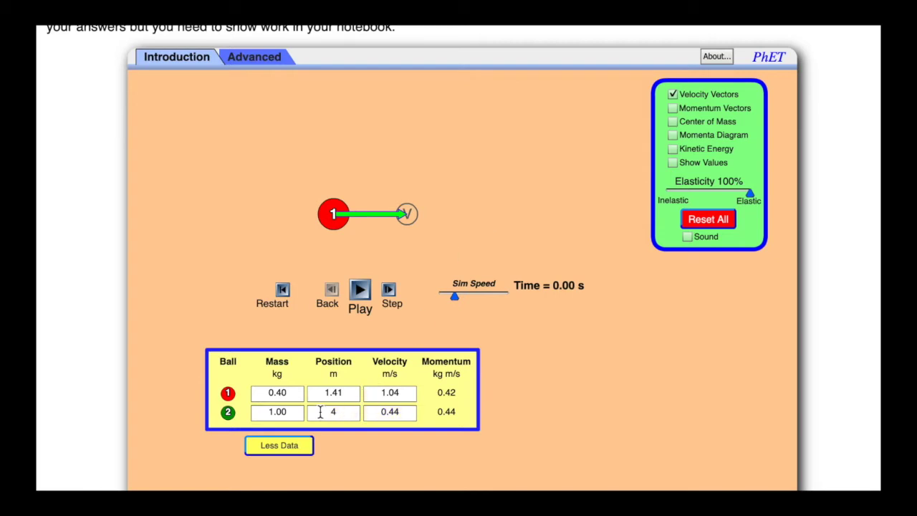
double_click(332, 412)
type("3")
key("Return")
left_click_drag(588, 213, 530, 219)
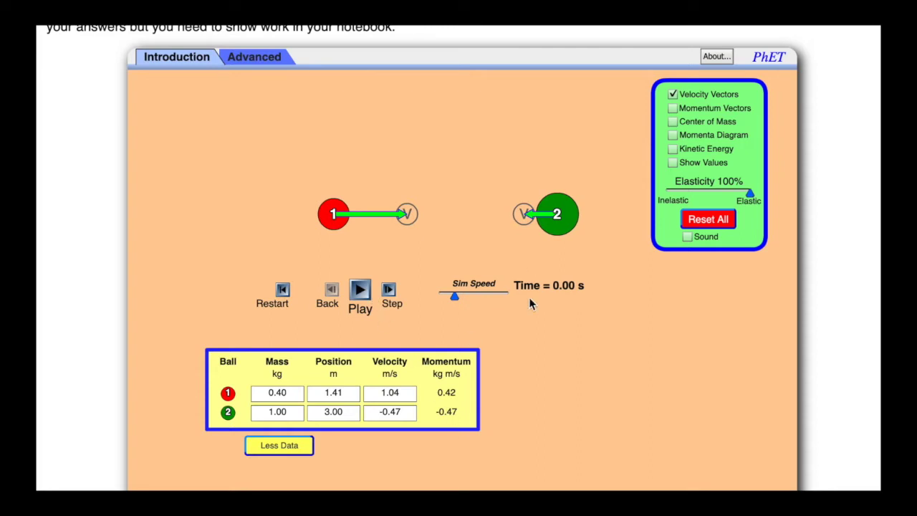
Run the head-on elastic collision, pause it at 1.10 s, and restart.
left_click(360, 291)
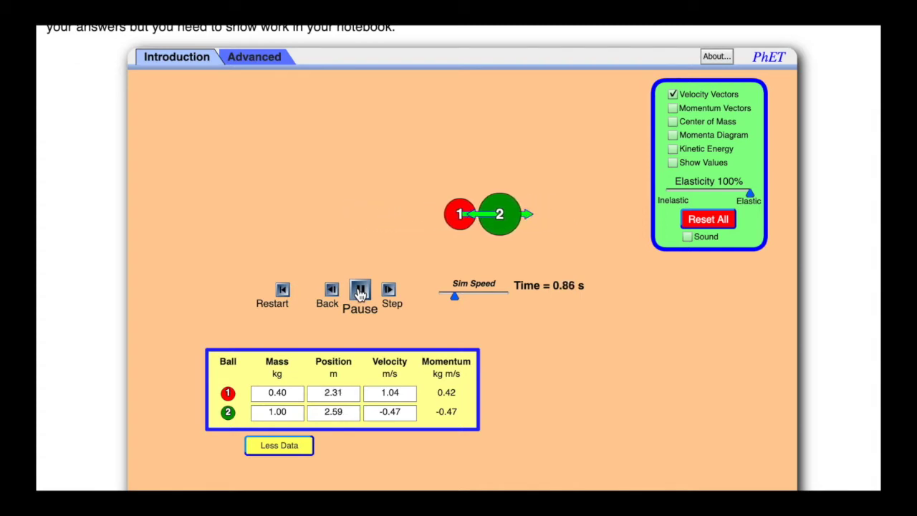
left_click(360, 292)
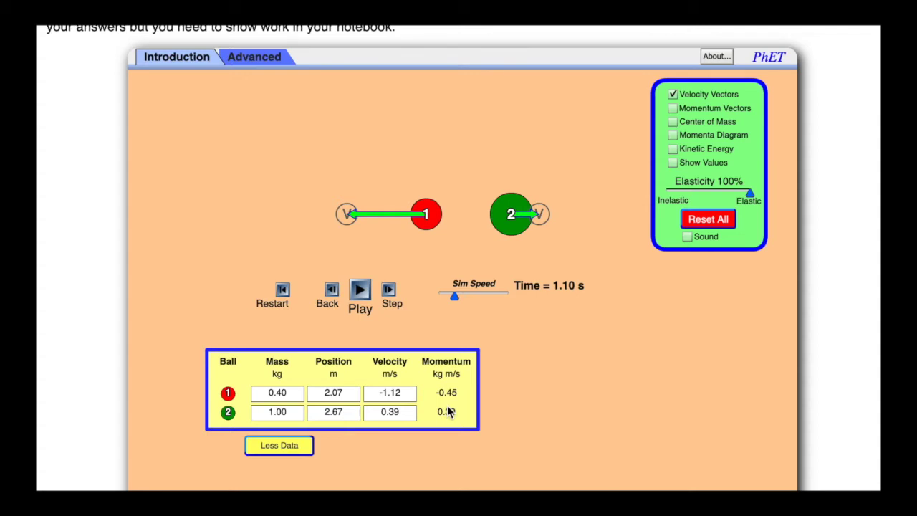
left_click(282, 291)
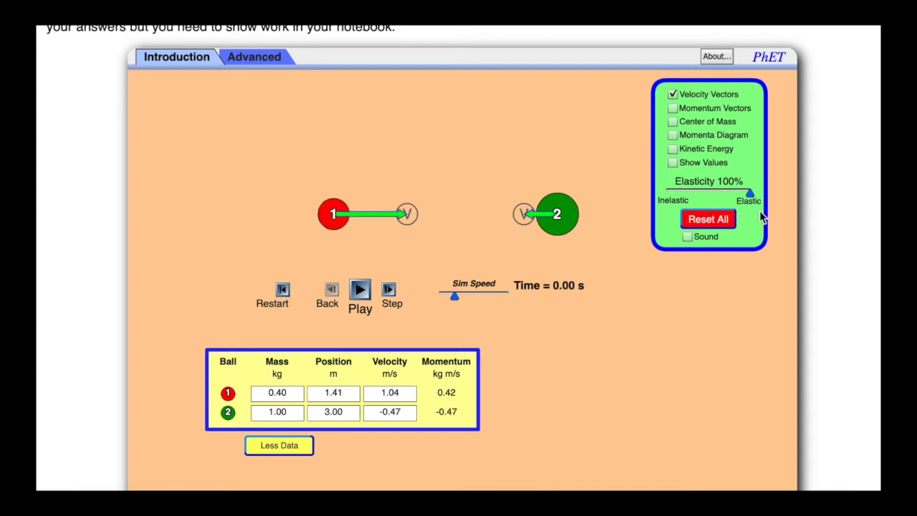
Set elasticity to 0%, run the inelastic collision, and restart it.
left_click_drag(752, 195, 664, 195)
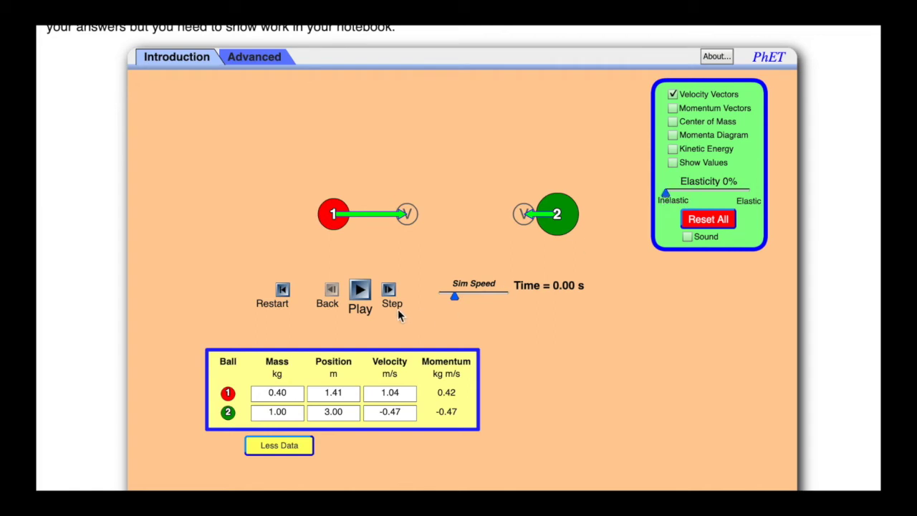
left_click(360, 292)
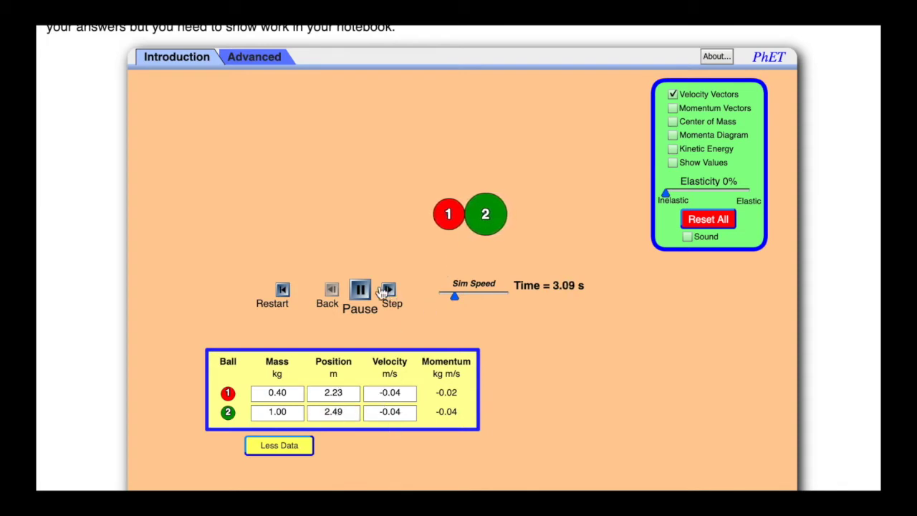
left_click(284, 289)
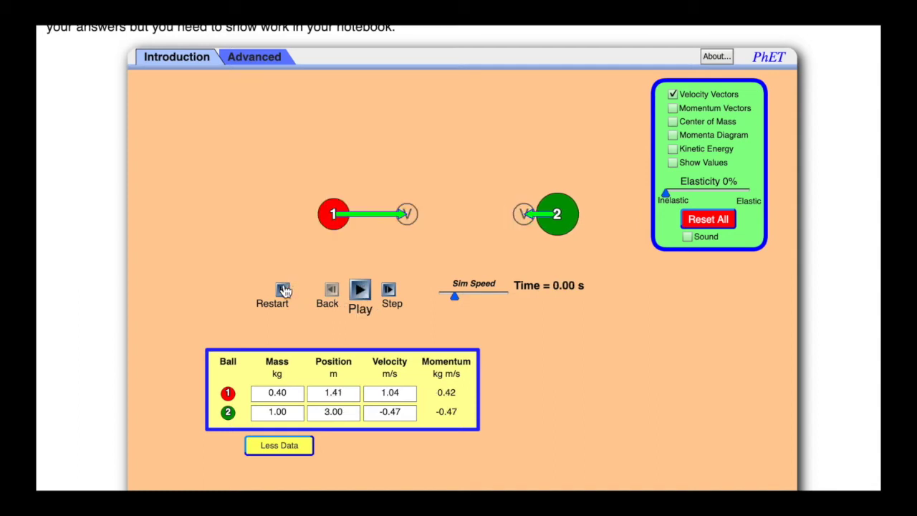
Run again with ball 2 at -1.80 m/s, then restart and restore elasticity to 100%.
left_click_drag(524, 214, 362, 214)
left_click(360, 291)
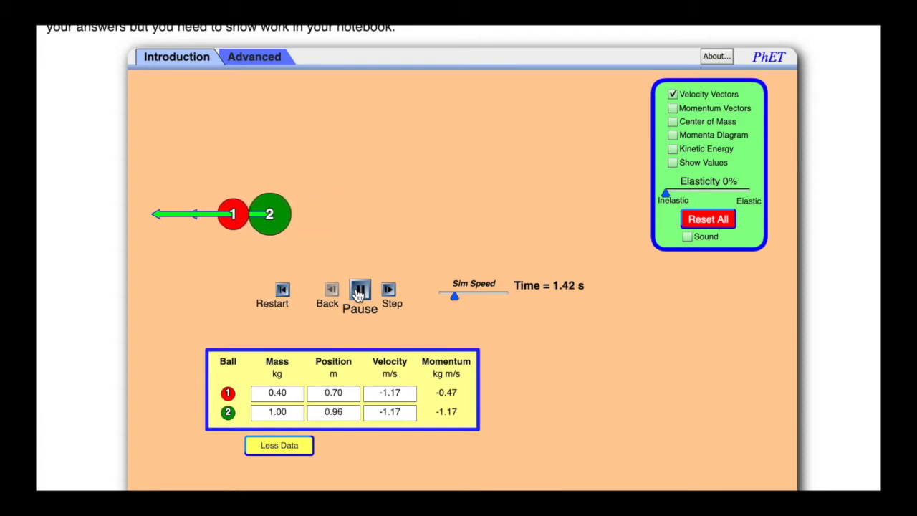
left_click(358, 294)
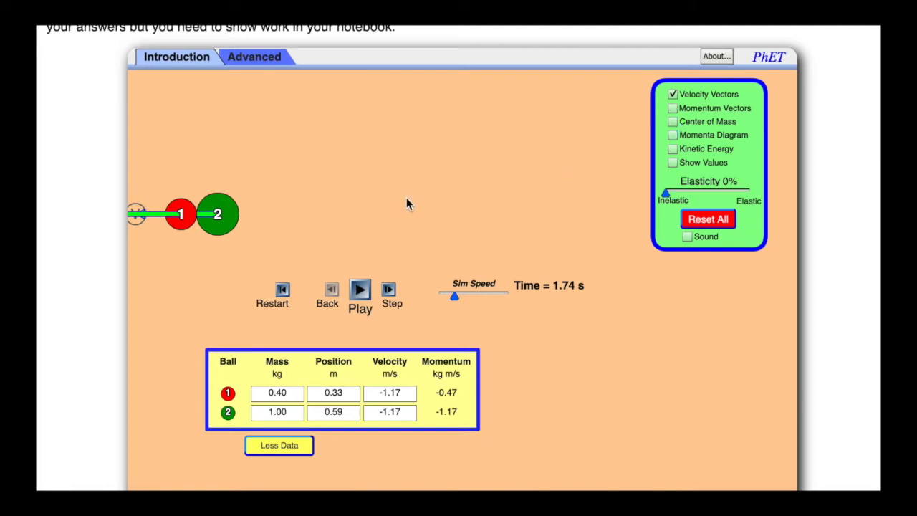
left_click(283, 290)
left_click_drag(667, 195, 781, 191)
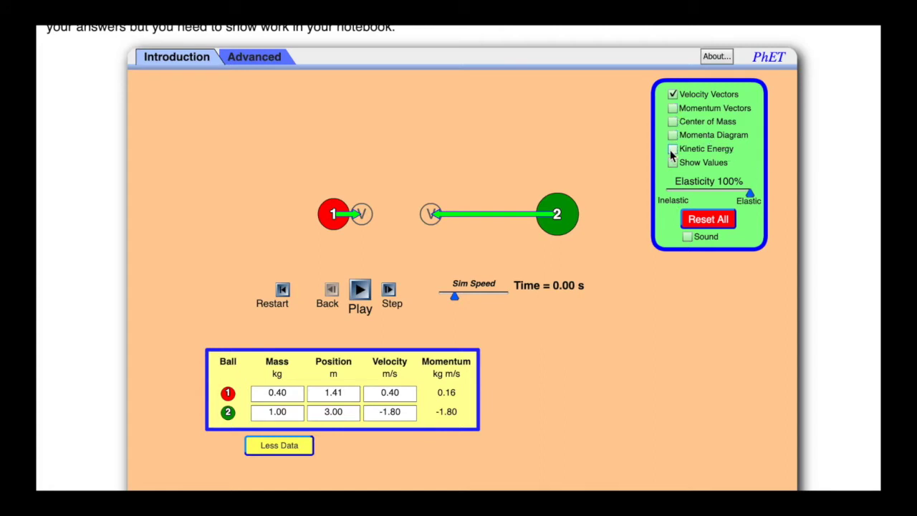
Toggle momentum vectors and momenta diagram off, leaving total kinetic energy (1.64 J) shown.
left_click(673, 108)
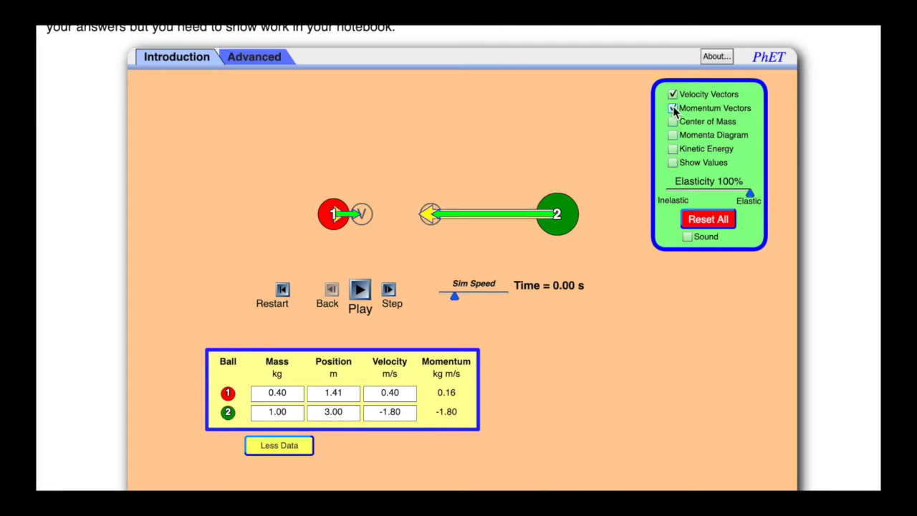
left_click(673, 108)
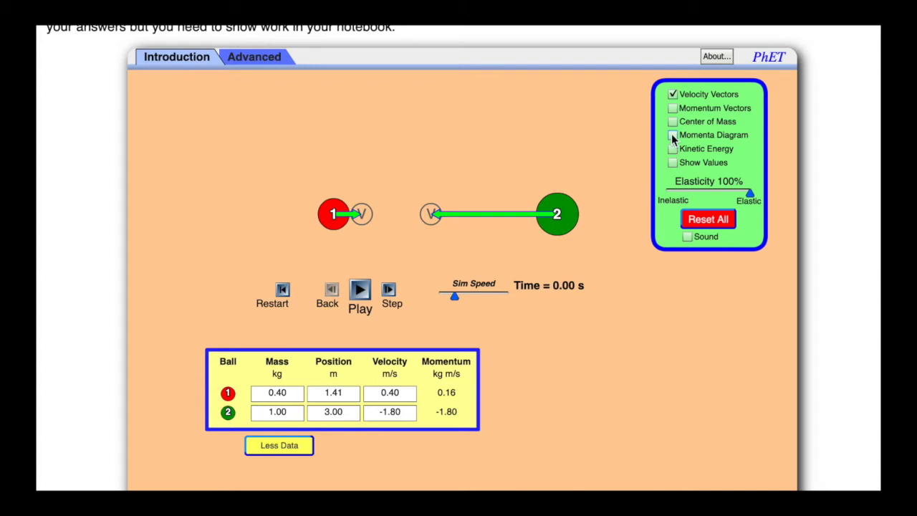
left_click(673, 135)
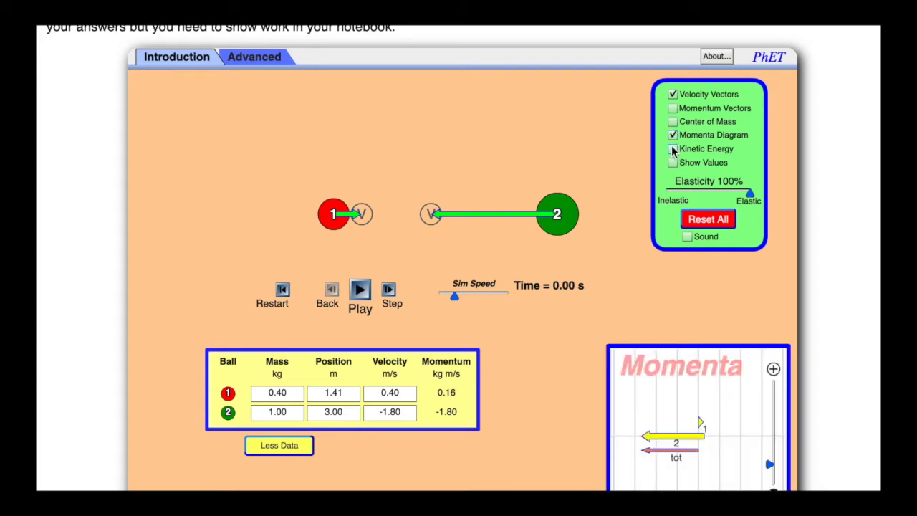
left_click(673, 149)
left_click(673, 136)
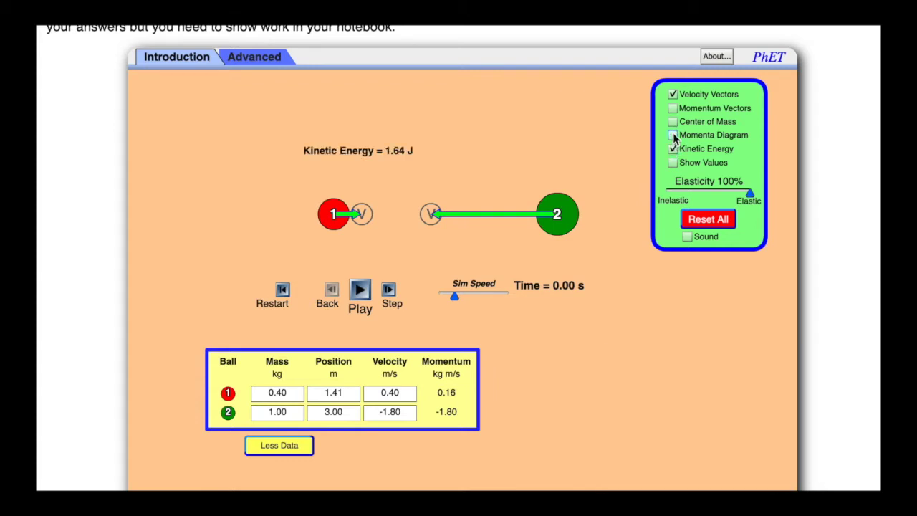
Run the elastic collision, pause with balls at -2.74 and -0.54 m/s, and restart.
left_click(360, 290)
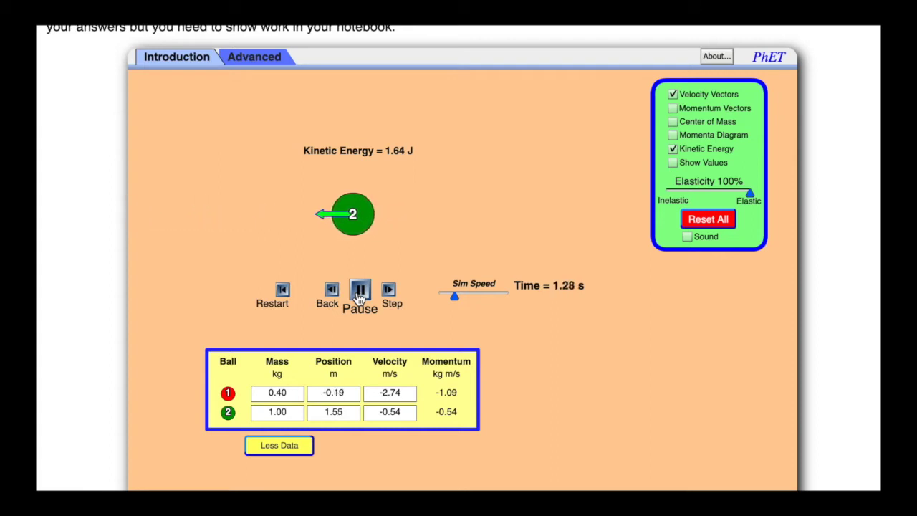
left_click(360, 292)
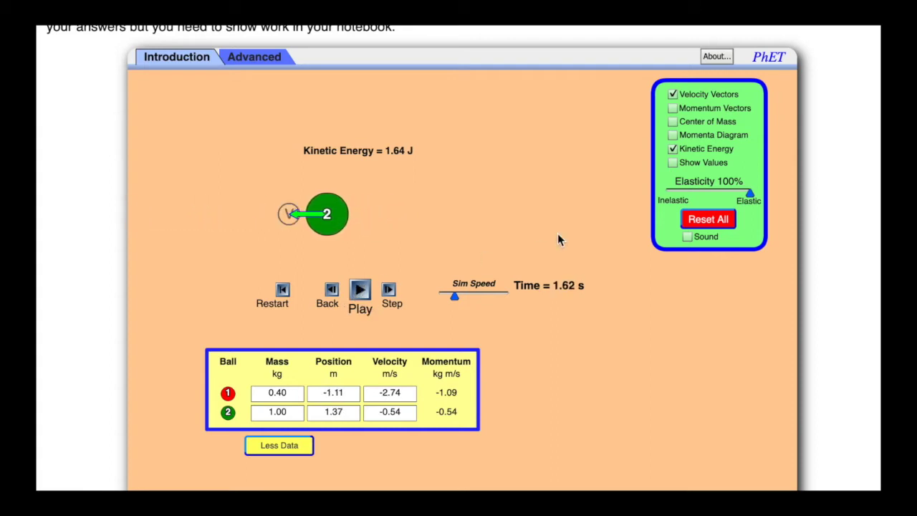
left_click(283, 291)
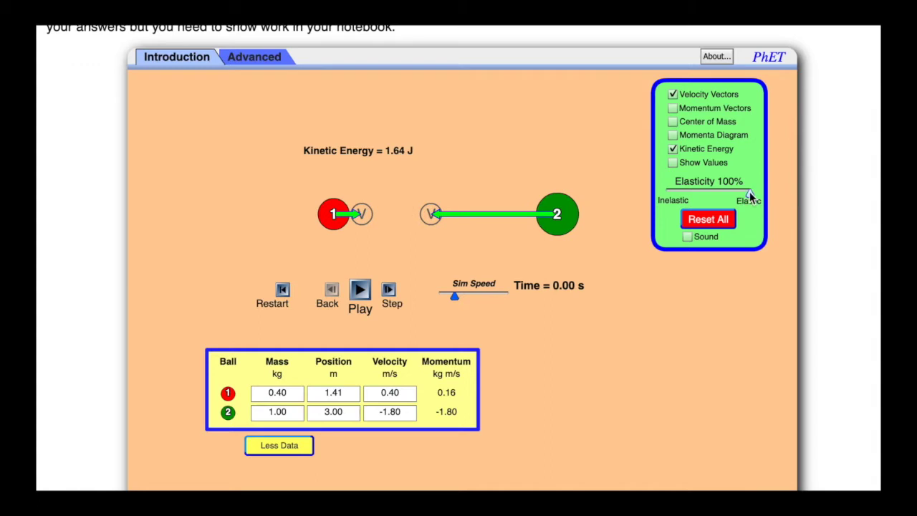
Set elasticity to 0%, run, and pause near 1.97 s with balls stuck at -1.17 m/s.
left_click_drag(746, 191, 664, 193)
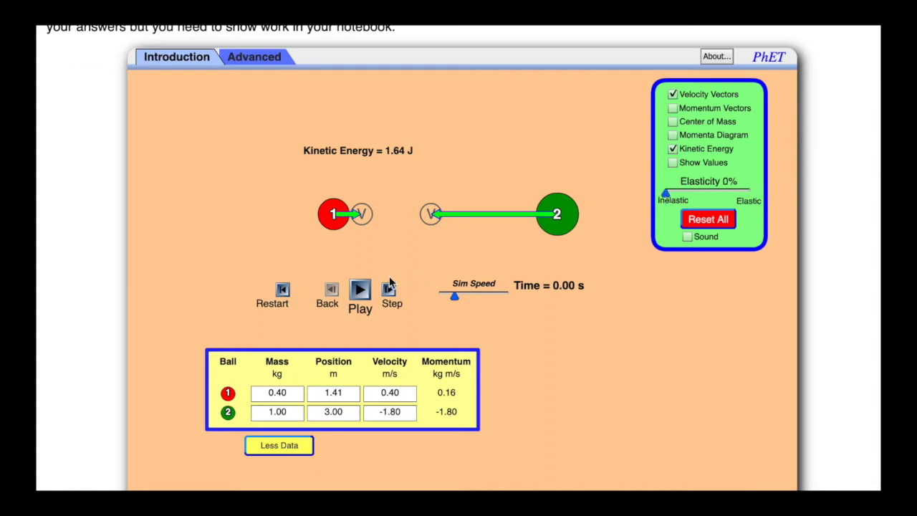
left_click(360, 292)
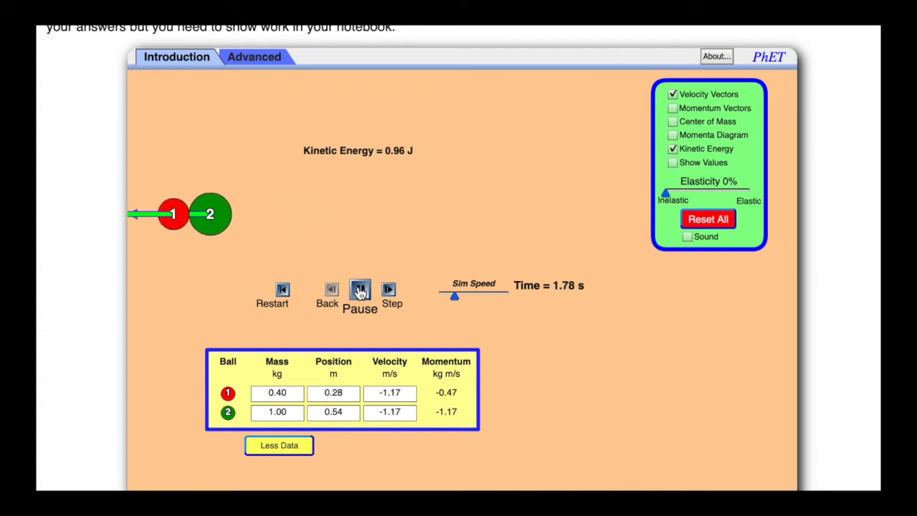
left_click(361, 291)
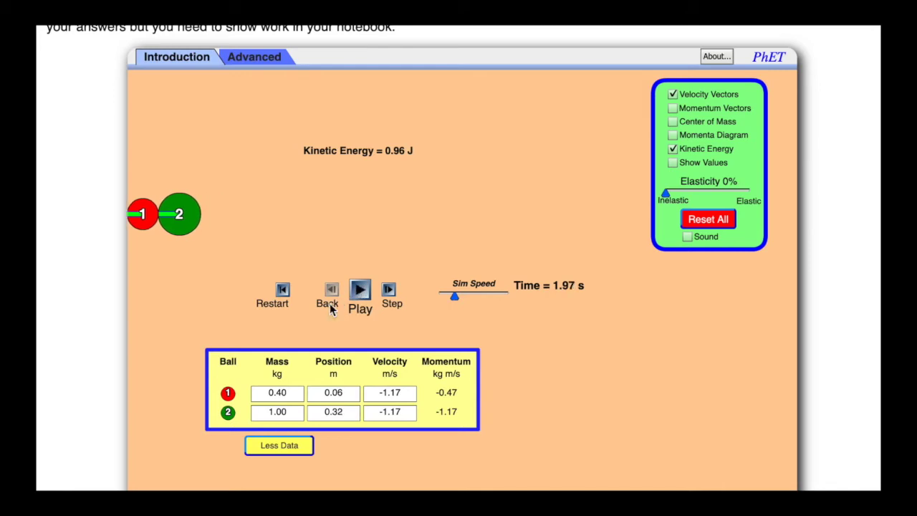